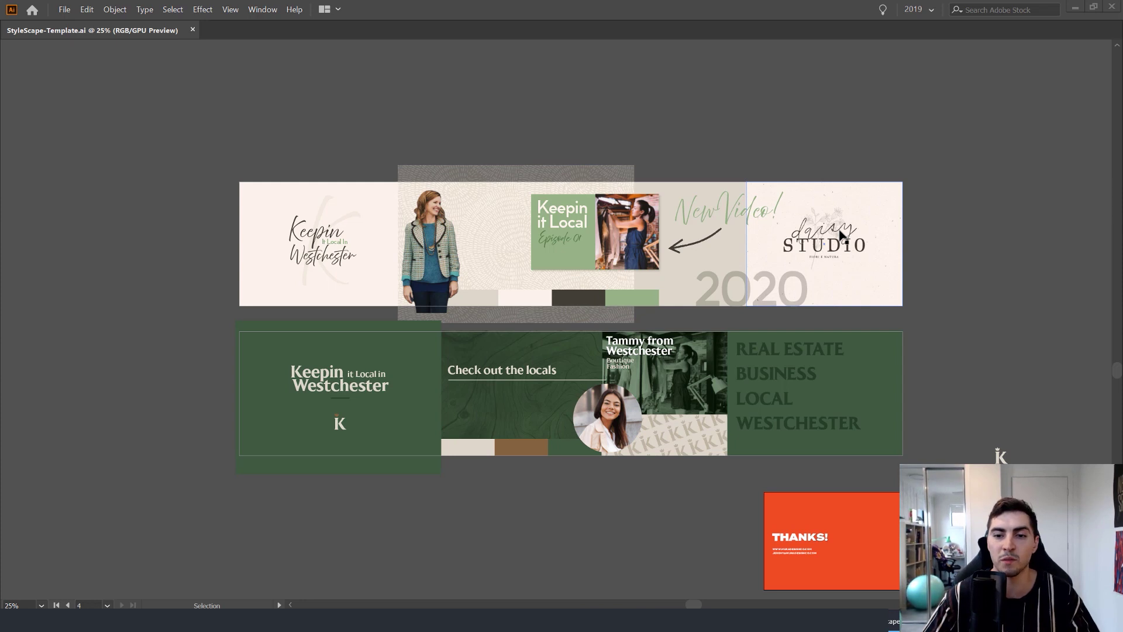
# Center both banner boards and select the textured background behind the portrait
pyautogui.scroll(1, 663, 122)
pyautogui.moveTo(757, 176); pyautogui.dragTo(749, 89)
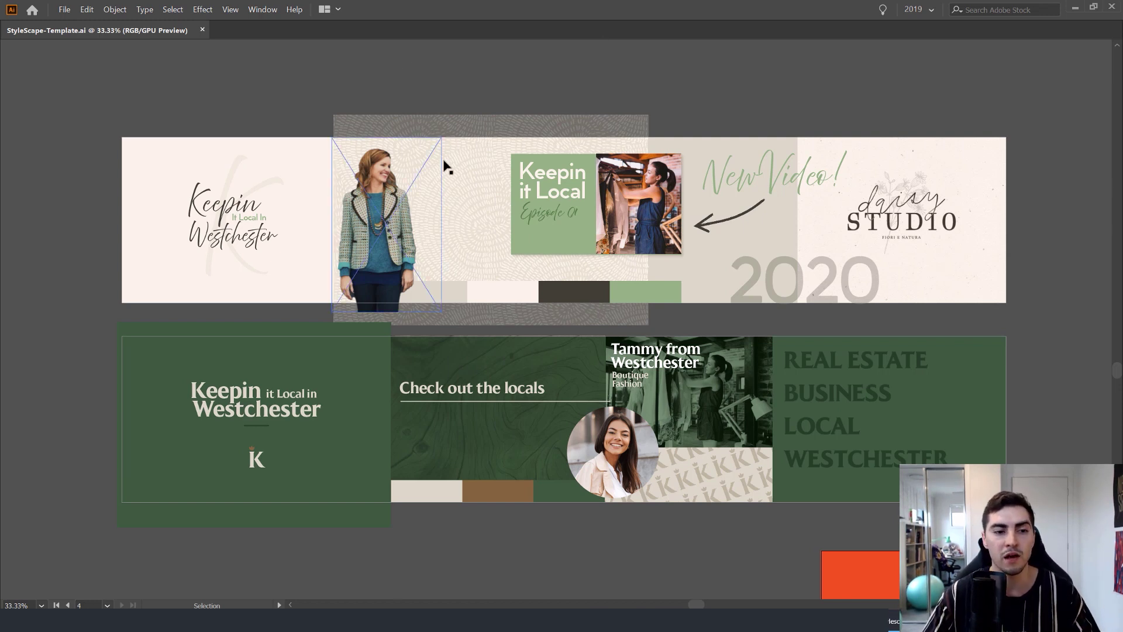
pyautogui.click(494, 228)
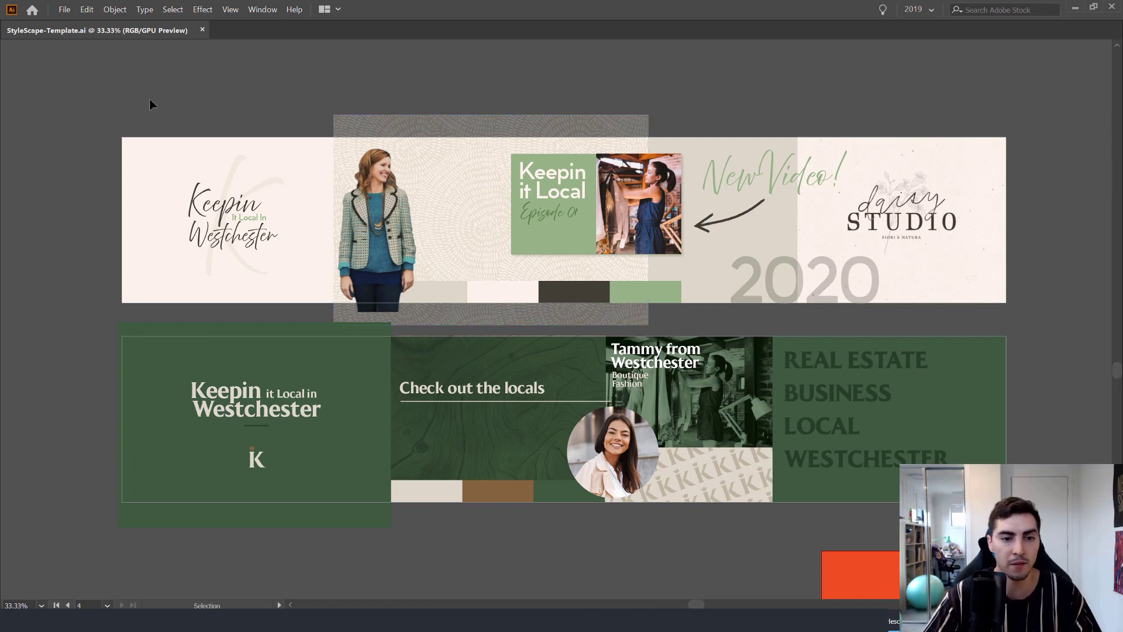
# Pan and zoom across the cover banner from its left side
pyautogui.moveTo(216, 80); pyautogui.dragTo(261, 83)
pyautogui.scroll(1, 261, 138)
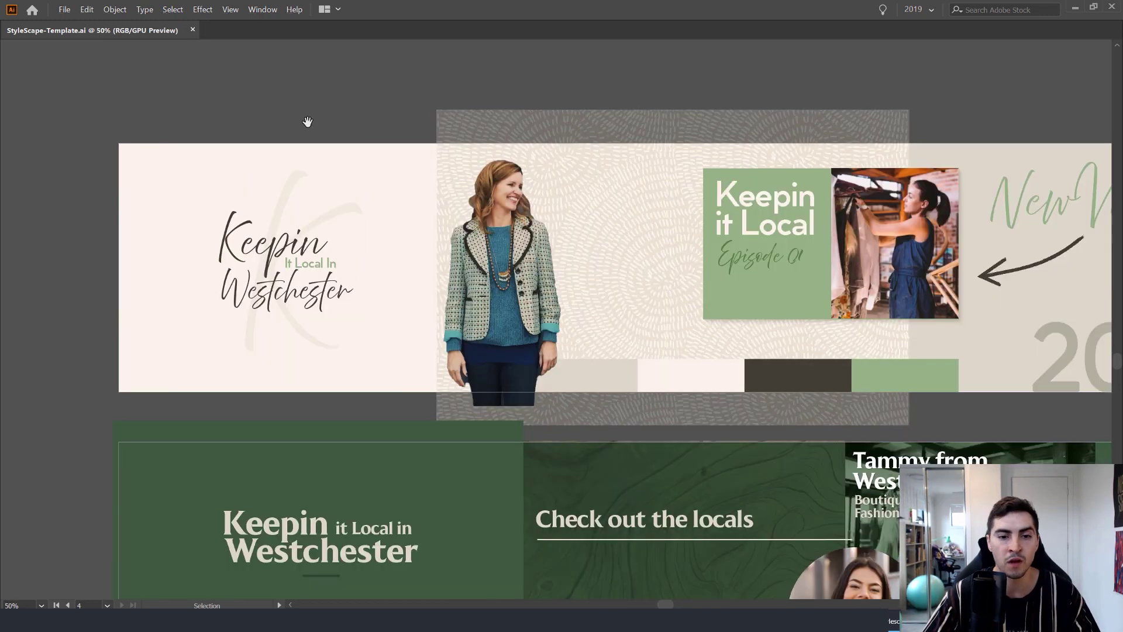
pyautogui.scroll(1, 323, 123)
pyautogui.moveTo(323, 123); pyautogui.dragTo(385, 83)
pyautogui.scroll(1, 325, 261)
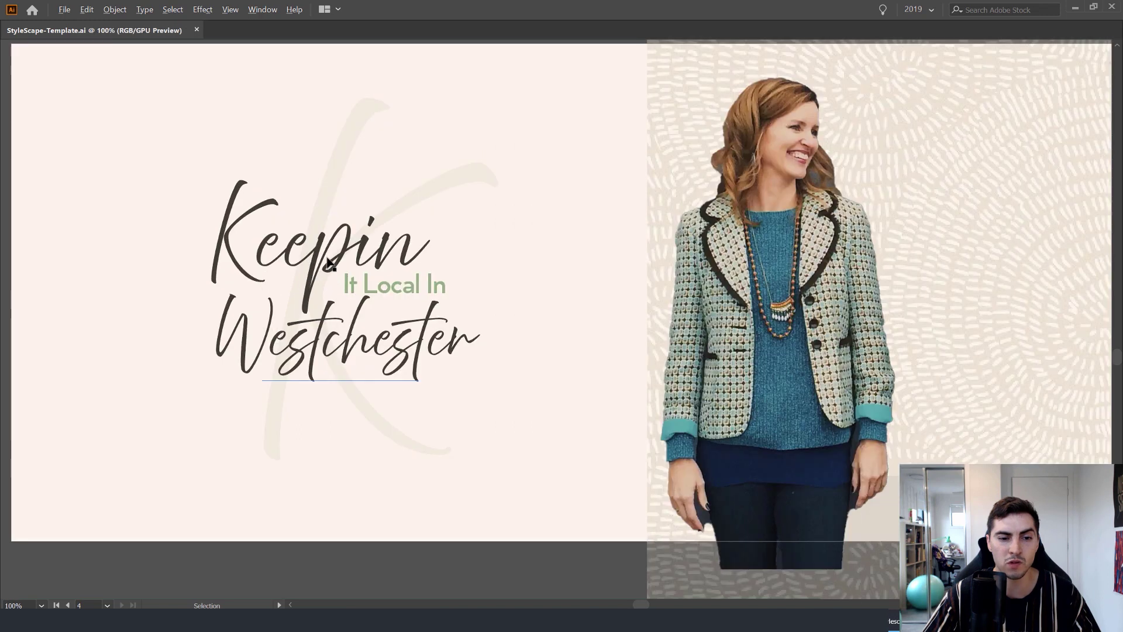
pyautogui.scroll(-1, 325, 261)
pyautogui.scroll(-1, 325, 261)
pyautogui.moveTo(618, 188); pyautogui.dragTo(530, 182)
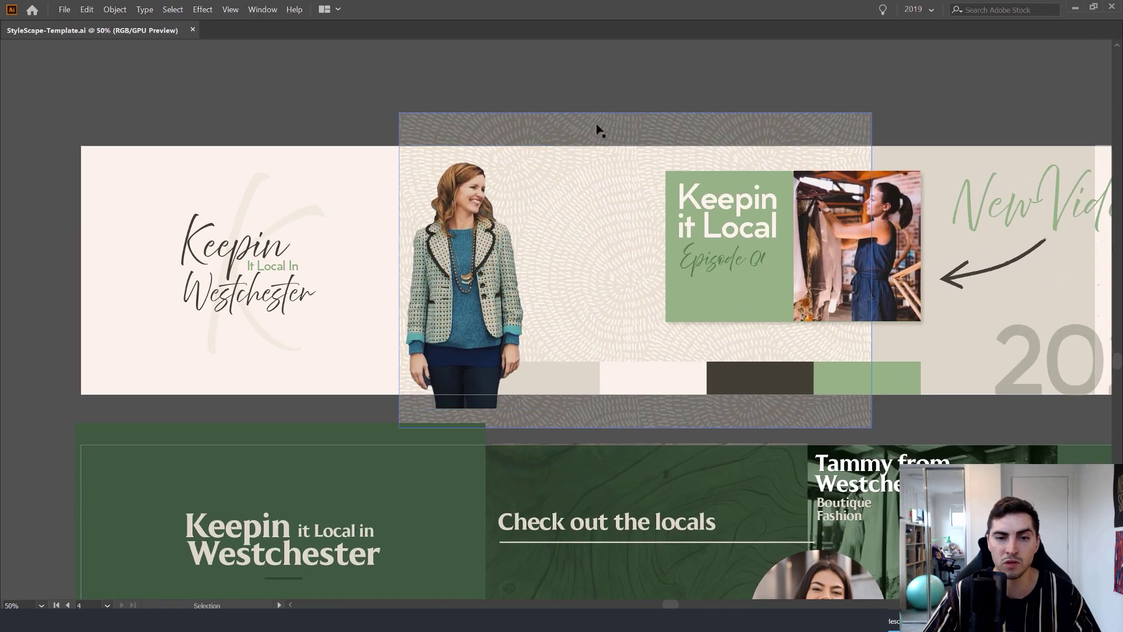
# Reposition the textured background image slightly to the right and save the document
pyautogui.moveTo(597, 124); pyautogui.dragTo(390, 111)
pyautogui.scroll(1, 390, 111)
pyautogui.hotkey('ctrl', 'z')
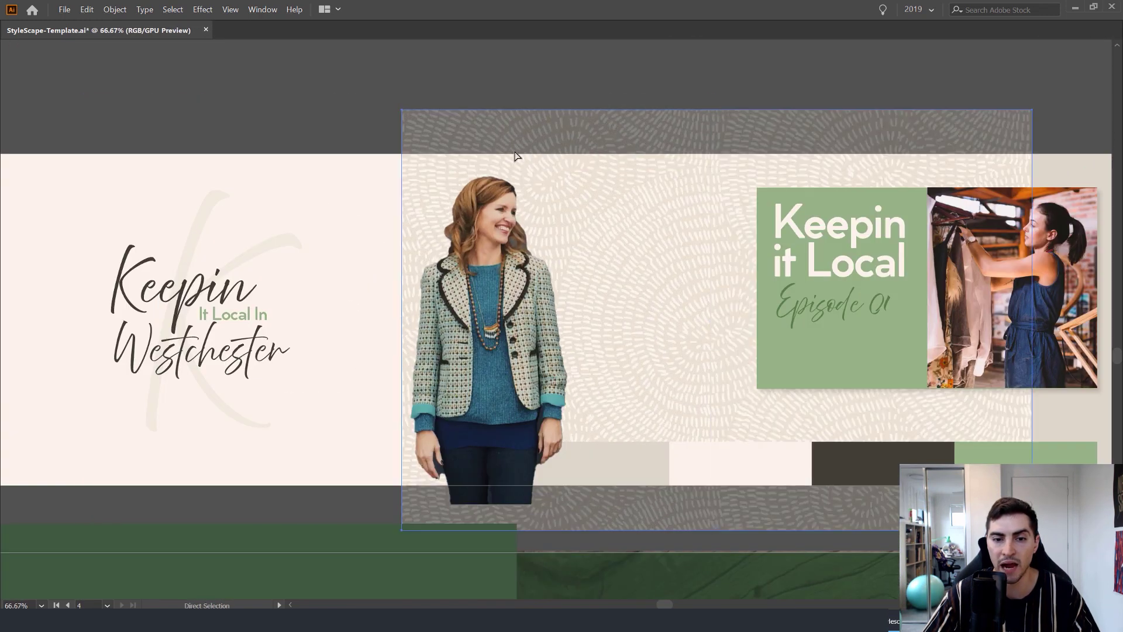
pyautogui.moveTo(537, 141); pyautogui.dragTo(723, 133)
pyautogui.scroll(2, 417, 187)
pyautogui.scroll(-3, 420, 193)
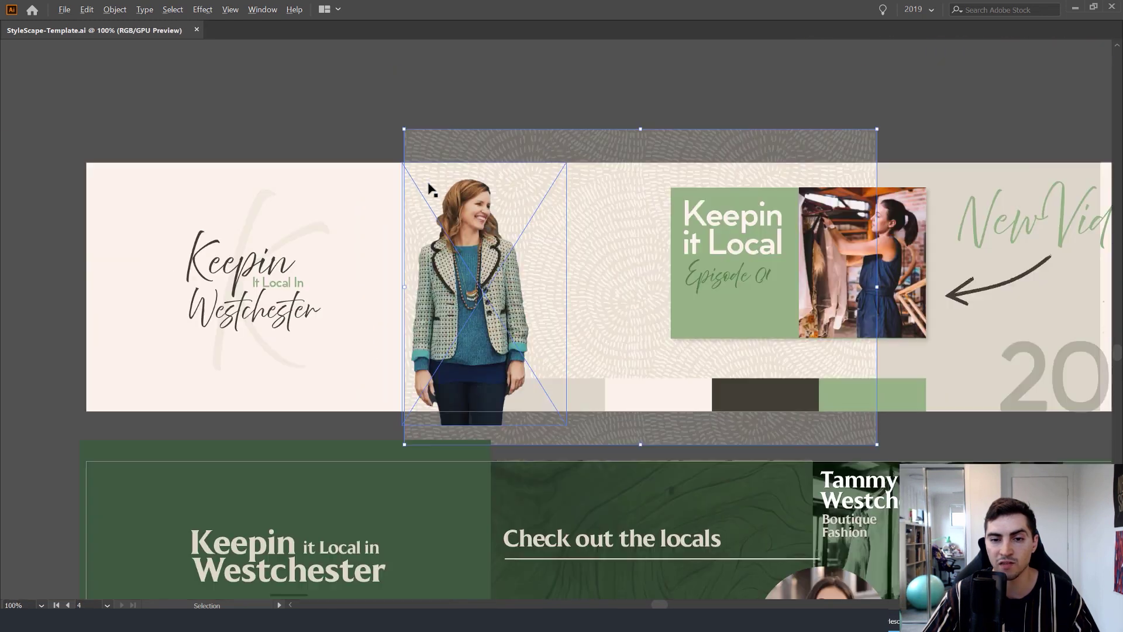
pyautogui.hotkey('ctrl', 's')
# Zoom out to show both banner boards and the New Video! section
pyautogui.moveTo(777, 93); pyautogui.dragTo(603, 101)
pyautogui.scroll(1, 759, 274)
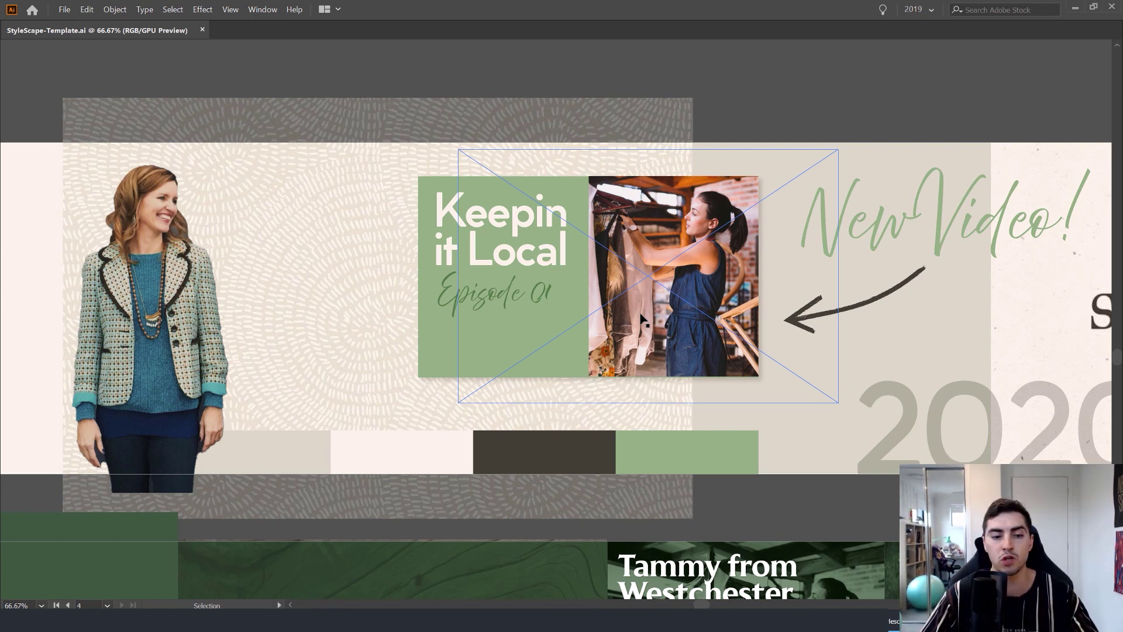
pyautogui.hotkey('ctrl', '-')
pyautogui.hotkey('ctrl', '-')
pyautogui.moveTo(700, 357); pyautogui.dragTo(672, 271)
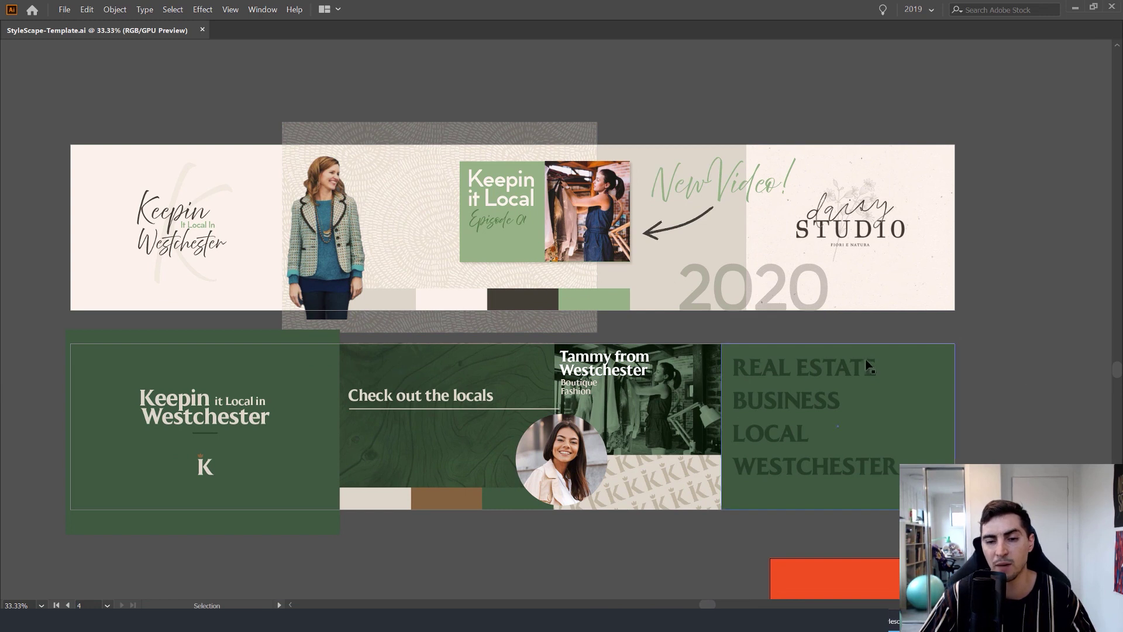
pyautogui.scroll(1, 837, 206)
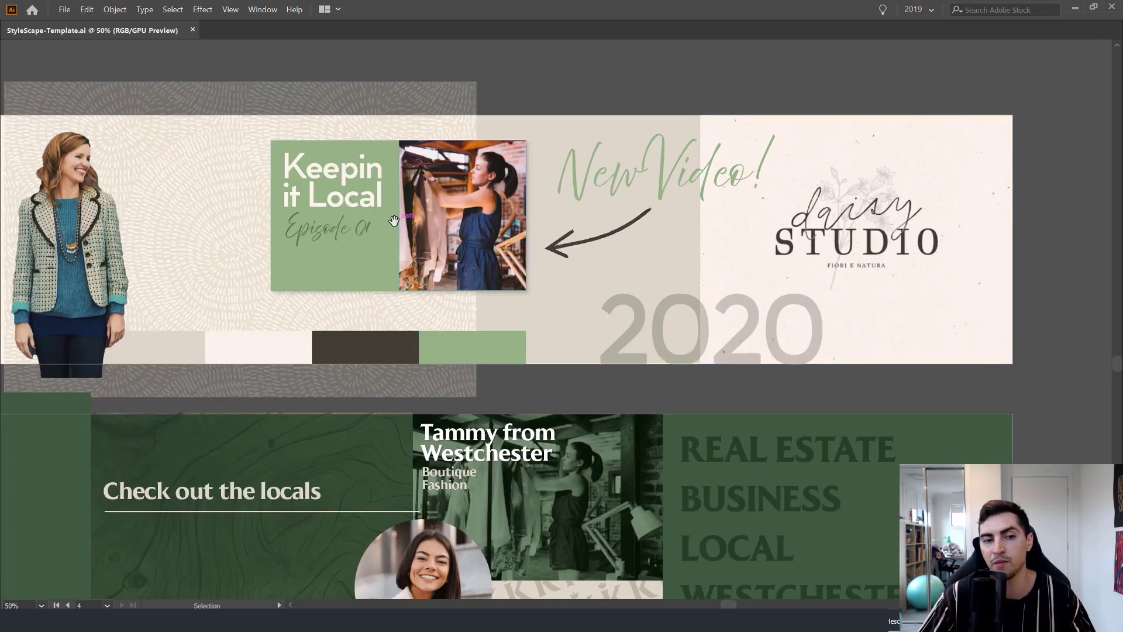
pyautogui.moveTo(403, 199); pyautogui.dragTo(581, 195)
pyautogui.hscroll(3, 682, 128)
pyautogui.scroll(1, 682, 127)
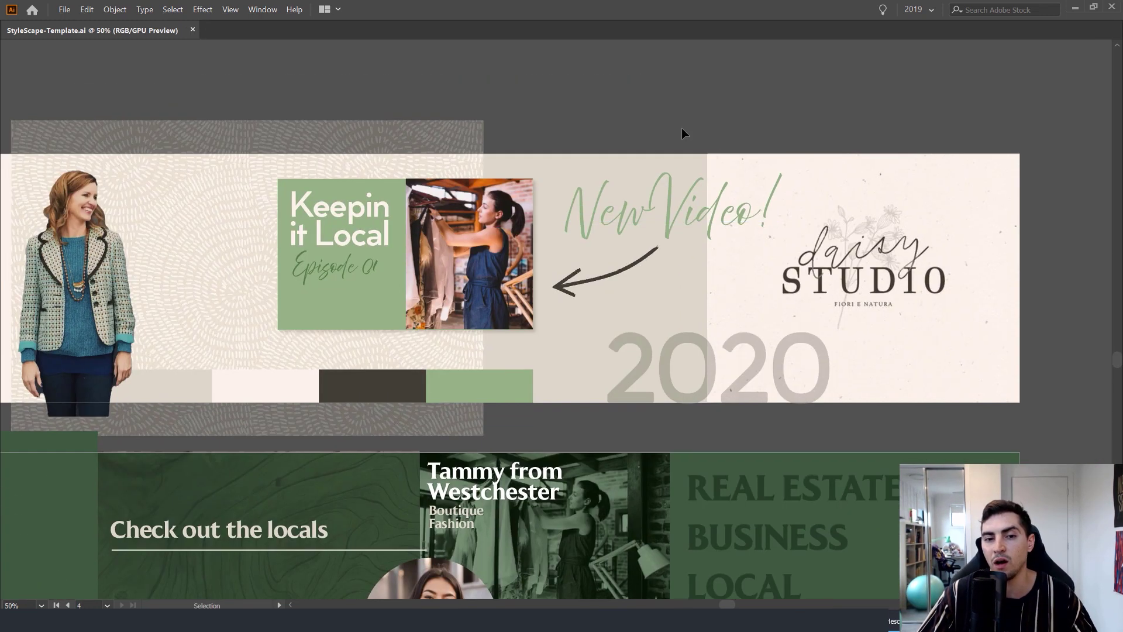
# Zoom in on the New Video! area and select the hand-drawn arrow
pyautogui.hotkey('ctrl', '-')
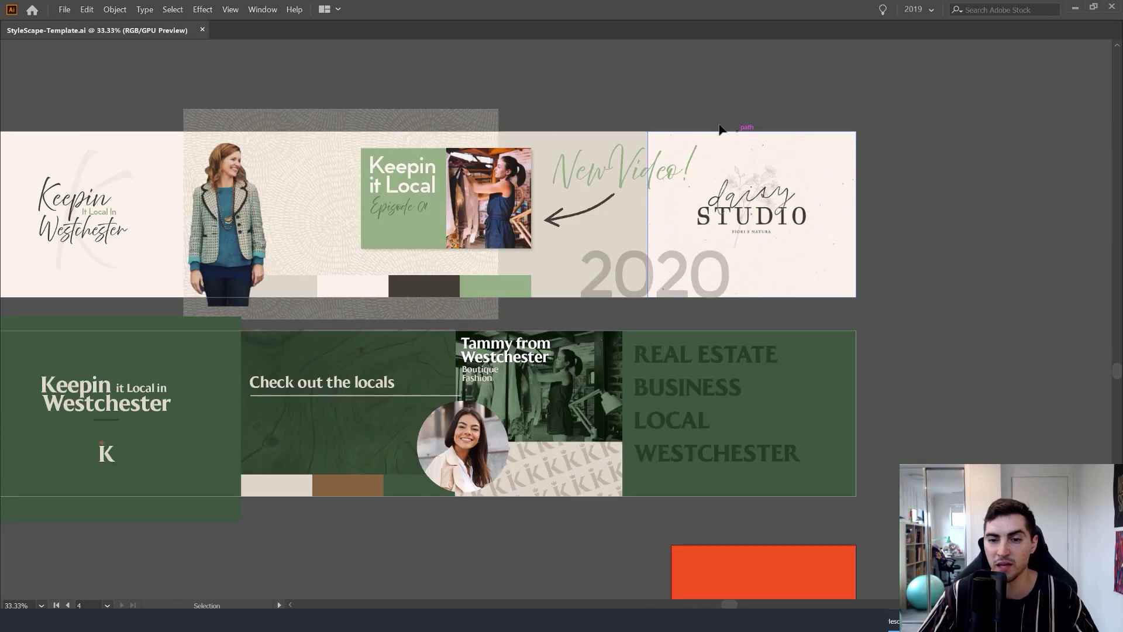
pyautogui.hotkey('ctrl', '+')
pyautogui.hotkey('ctrl', '+')
pyautogui.hscroll(-4, 699, 313)
pyautogui.scroll(-1, 699, 313)
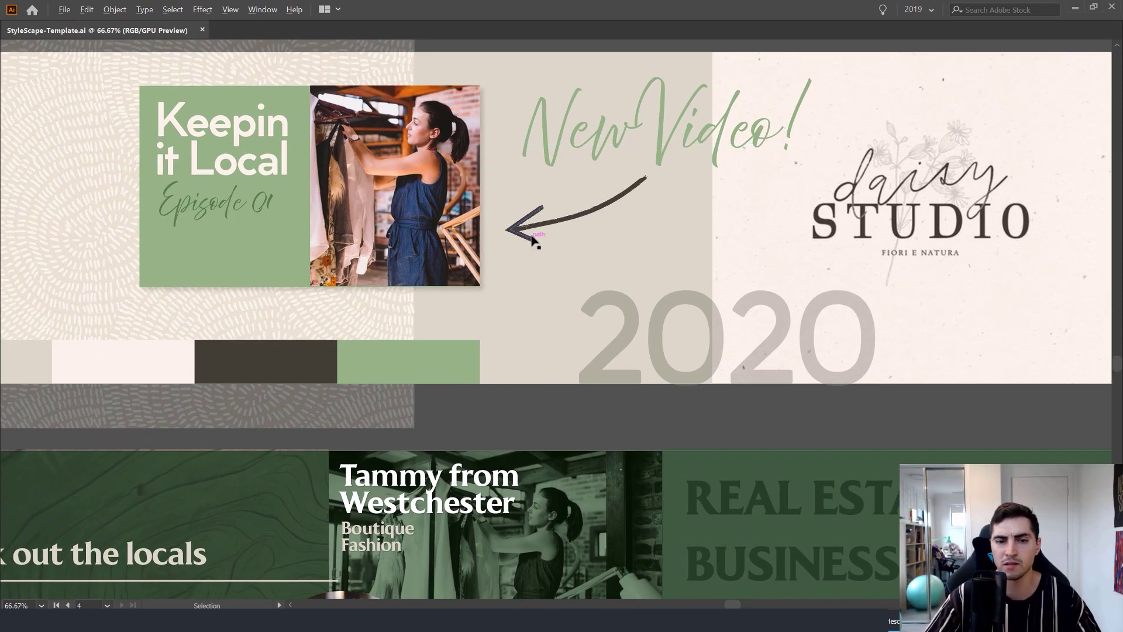
pyautogui.scroll(2, 532, 232)
pyautogui.click(531, 218)
pyautogui.scroll(-4, 532, 220)
# Recentre the view and bring the green Westchester board into view
pyautogui.moveTo(633, 203); pyautogui.dragTo(786, 175)
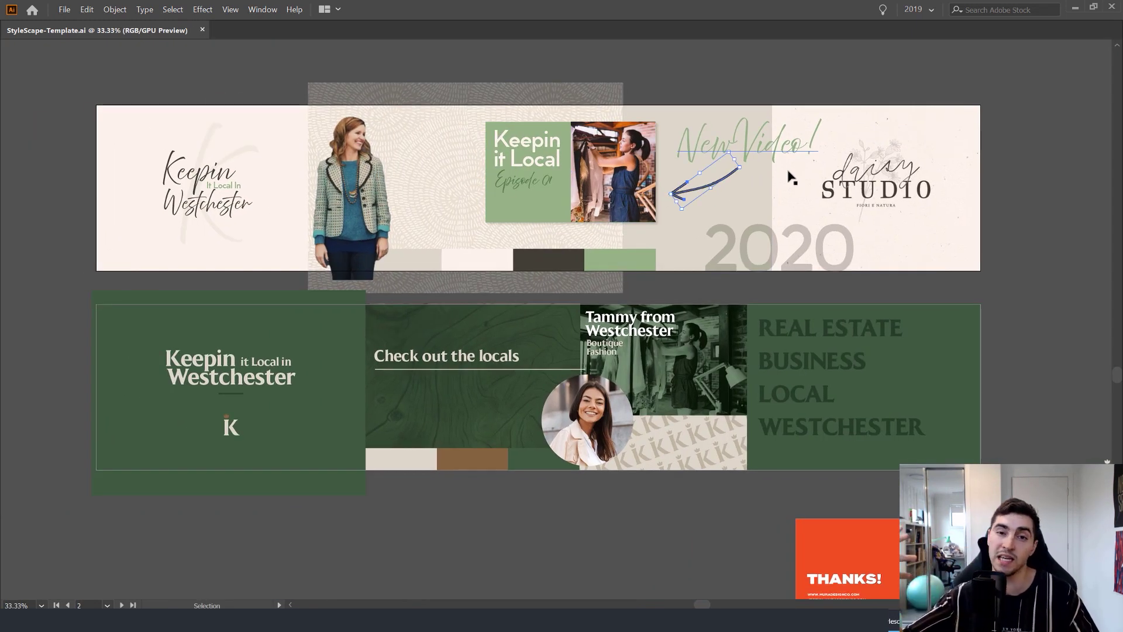
pyautogui.scroll(-3, 240, 173)
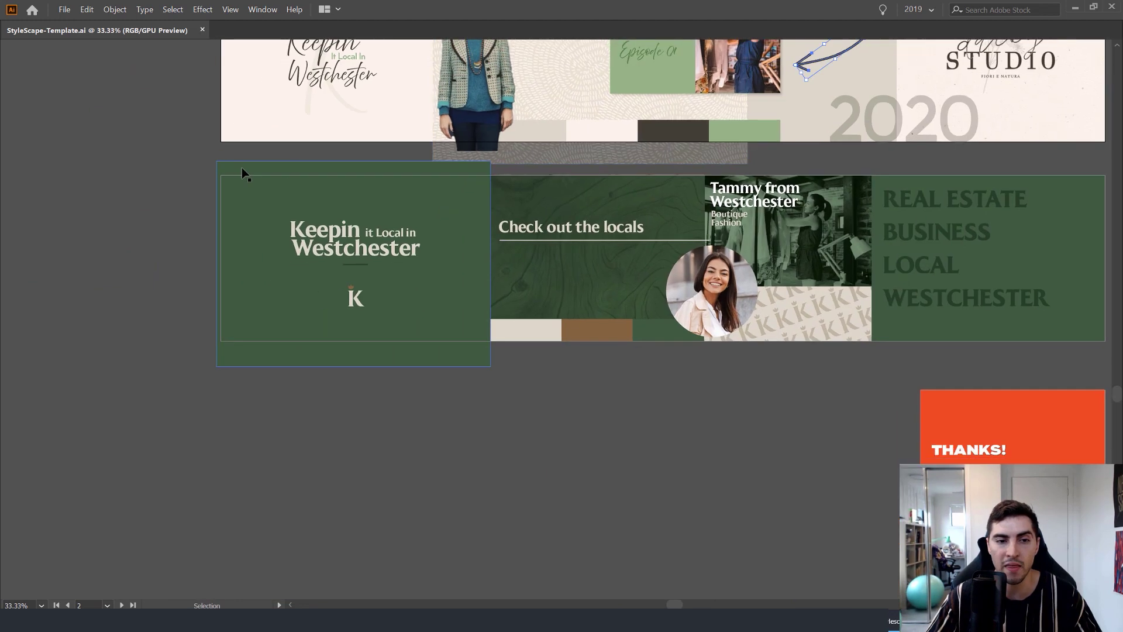
pyautogui.scroll(2, 253, 175)
pyautogui.moveTo(515, 290); pyautogui.dragTo(509, 186)
pyautogui.scroll(1, 281, 196)
pyautogui.scroll(1, 568, 380)
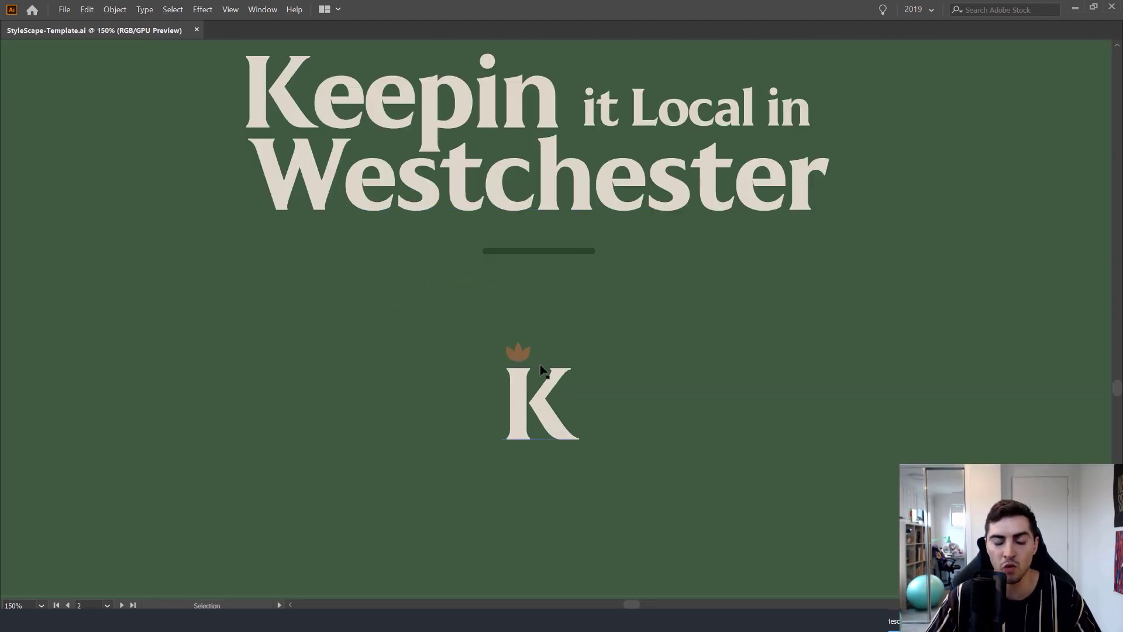
pyautogui.scroll(-3, 531, 340)
pyautogui.scroll(1, 644, 293)
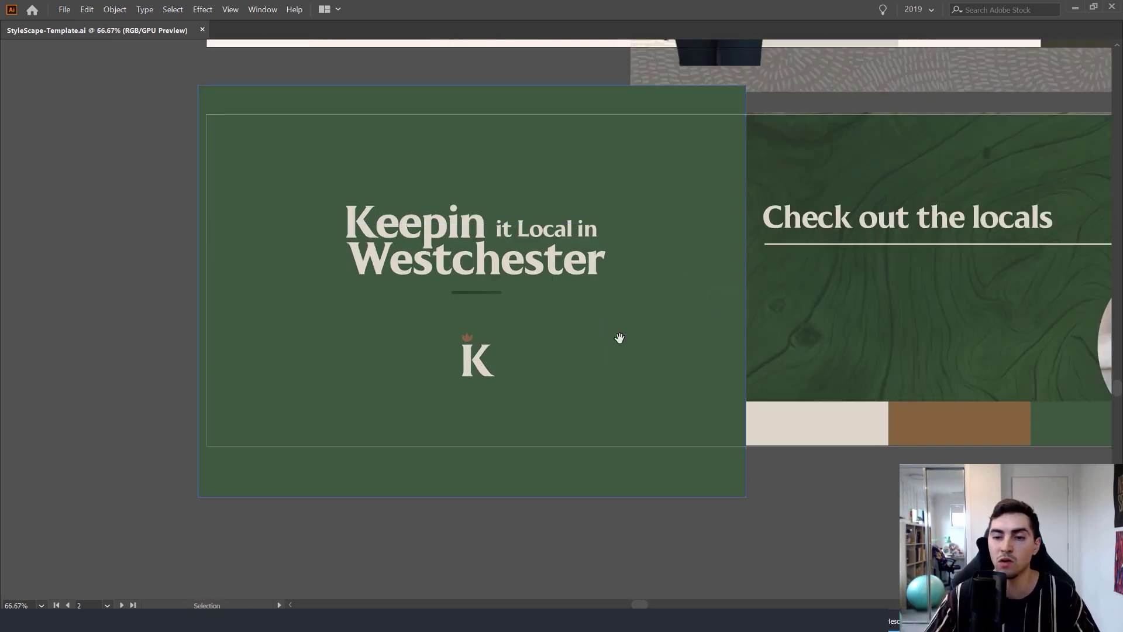
# Zoom in on the 'Check out the locals' section and select the circular portrait photo
pyautogui.hscroll(6, 620, 336)
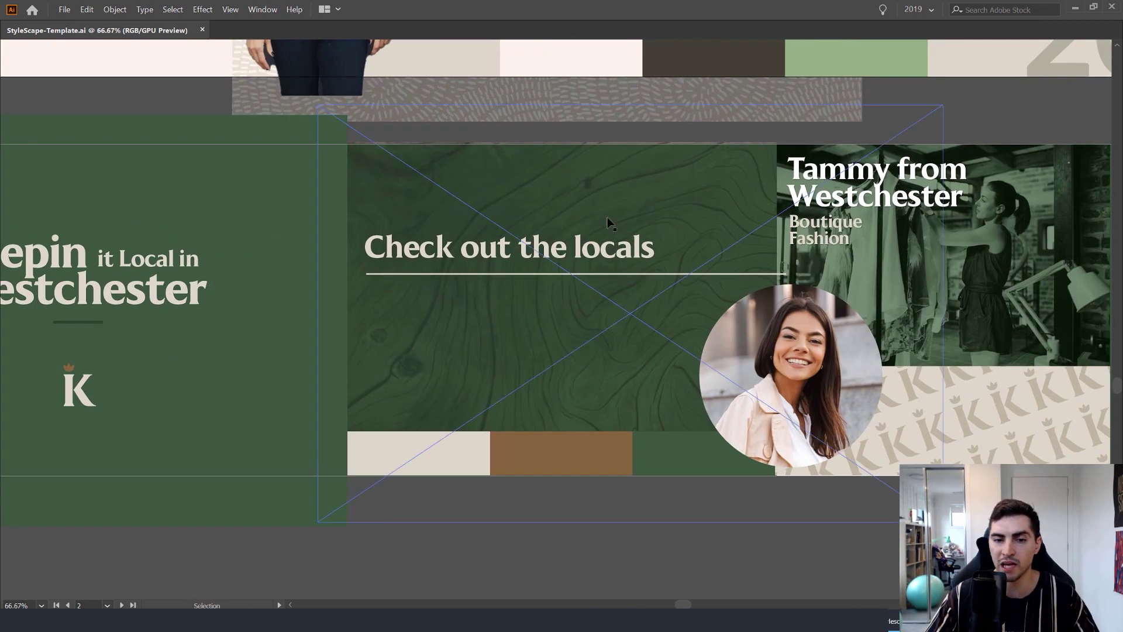
pyautogui.scroll(1, 408, 275)
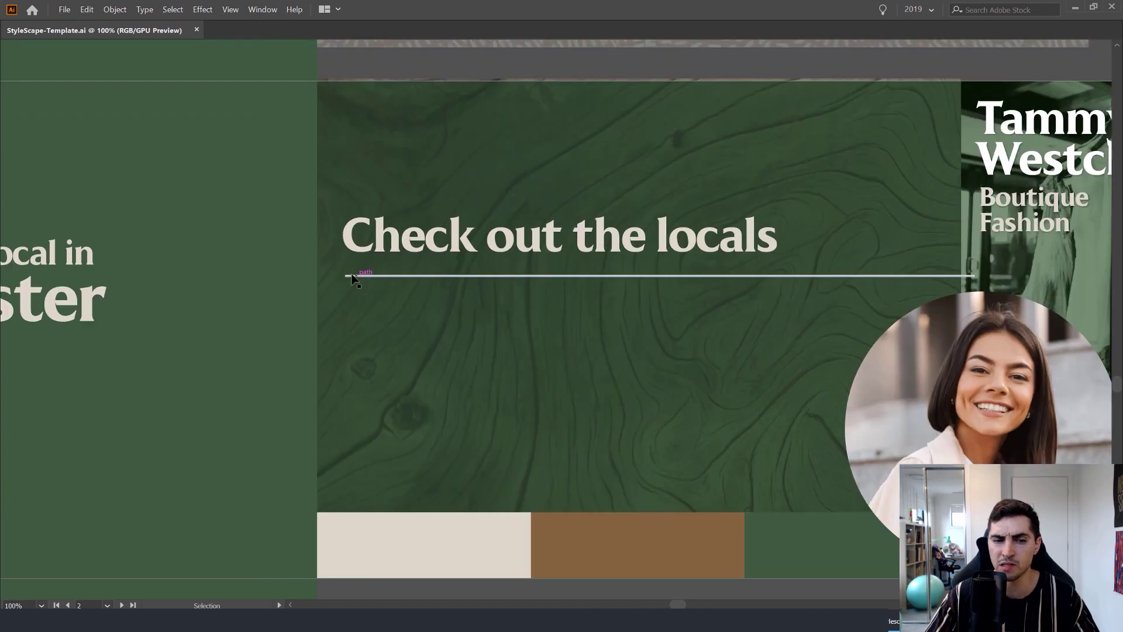
pyautogui.scroll(-1, 653, 286)
pyautogui.hscroll(1, 653, 285)
pyautogui.scroll(-2, 774, 306)
pyautogui.hscroll(2, 774, 306)
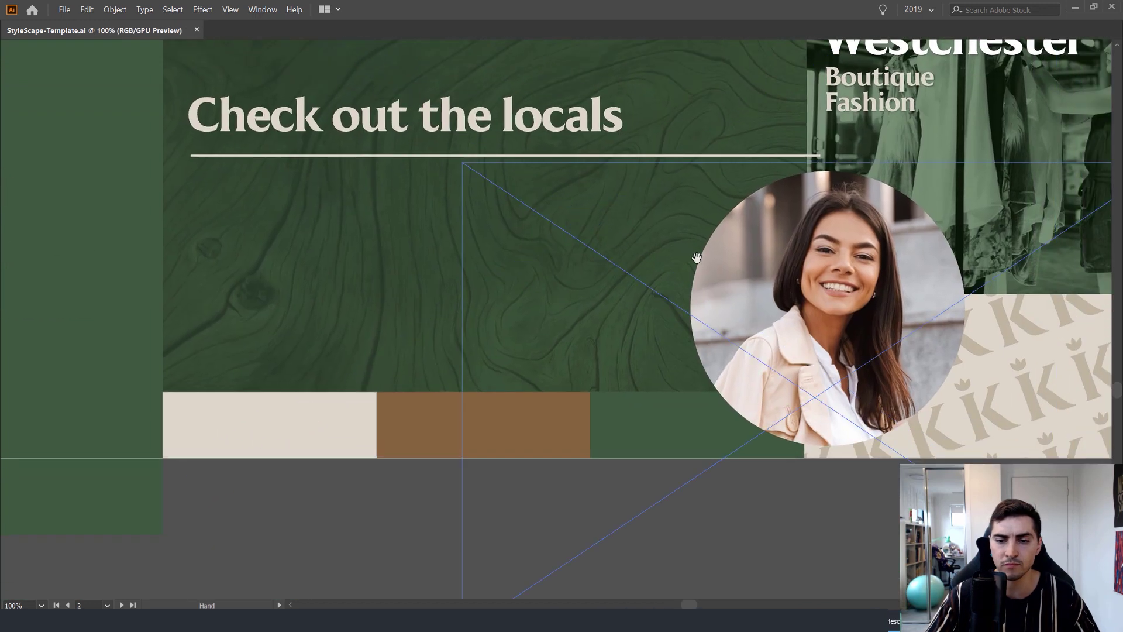
pyautogui.scroll(-1, 697, 260)
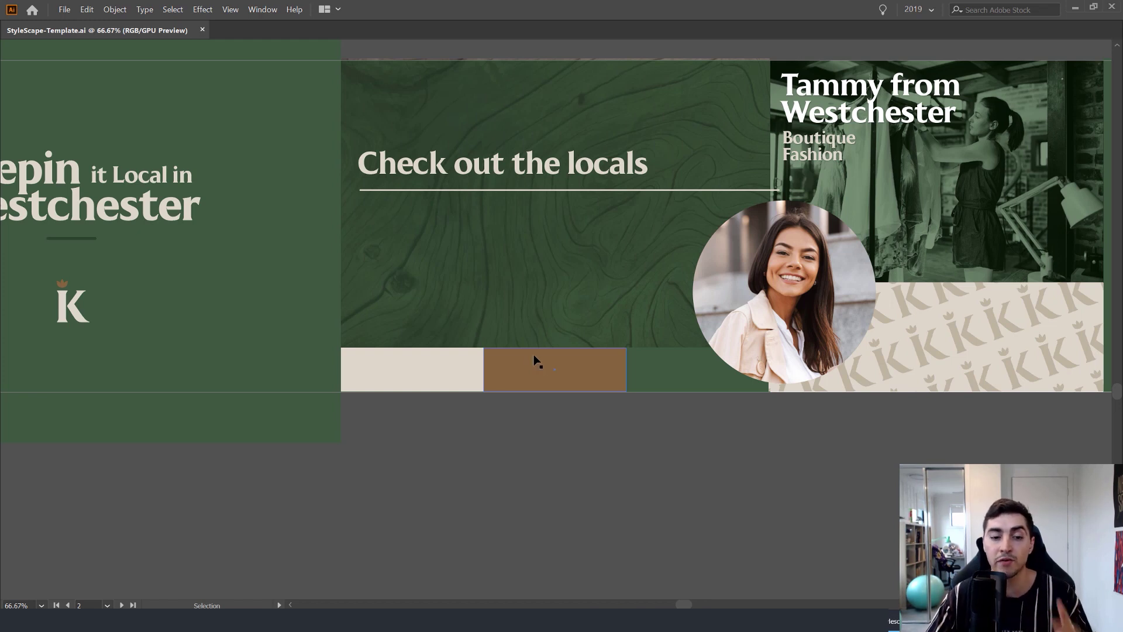
pyautogui.hscroll(2, 742, 301)
pyautogui.scroll(1, 742, 302)
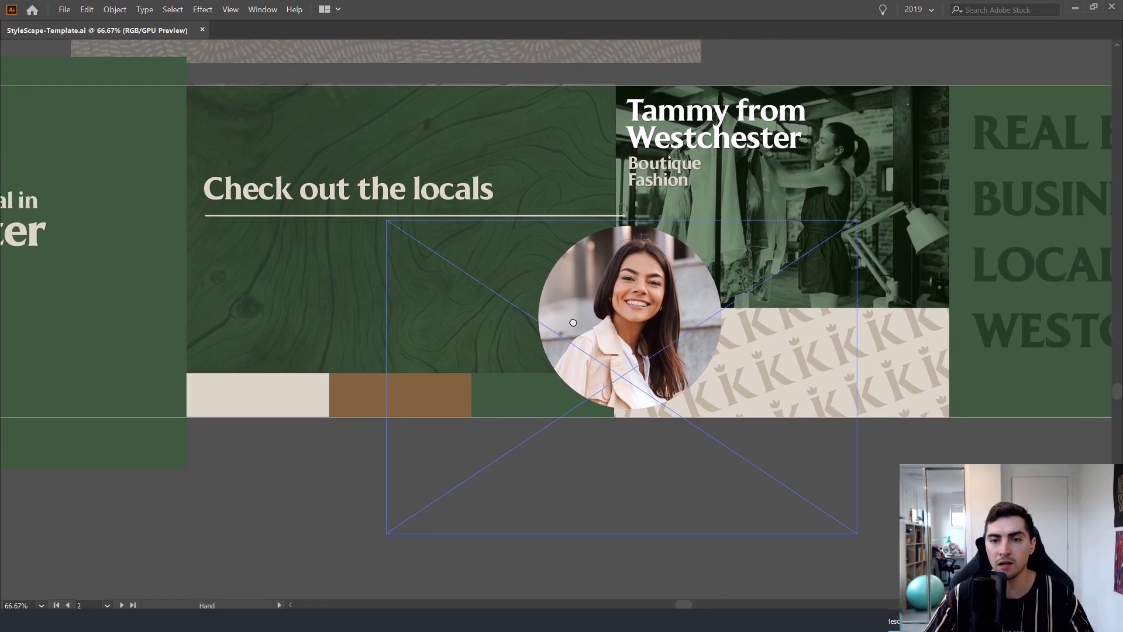
pyautogui.scroll(1, 673, 275)
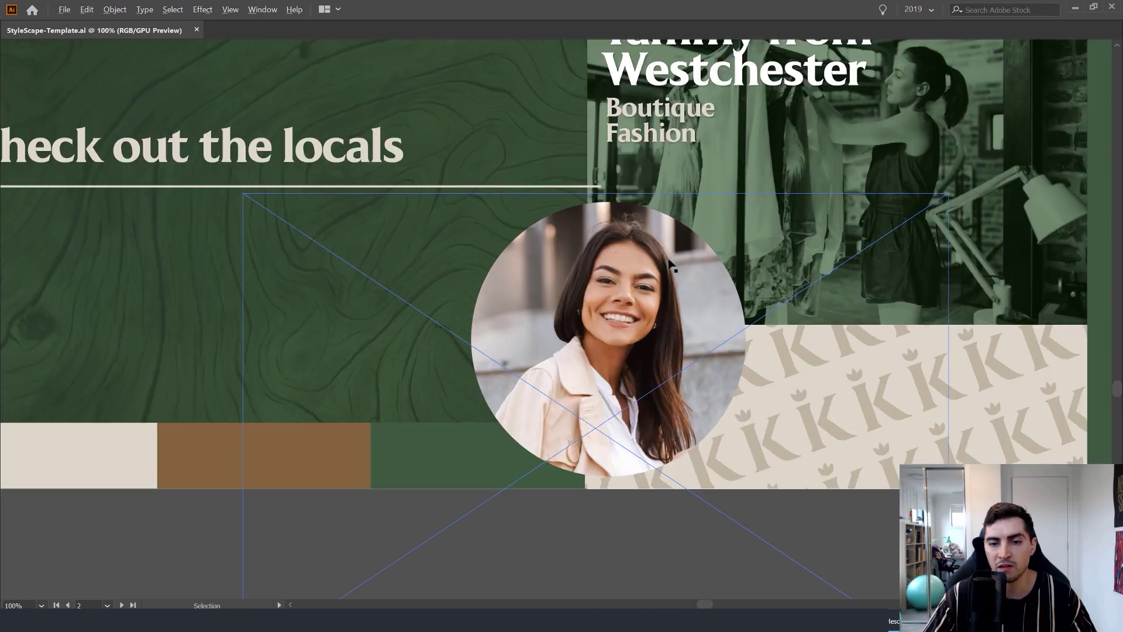
pyautogui.click(627, 269)
# Pan from the cream banner back to the green banner's portrait panel and right-hand text column
pyautogui.scroll(-3, 603, 284)
pyautogui.moveTo(448, 76); pyautogui.dragTo(562, 247)
pyautogui.scroll(3, 545, 176)
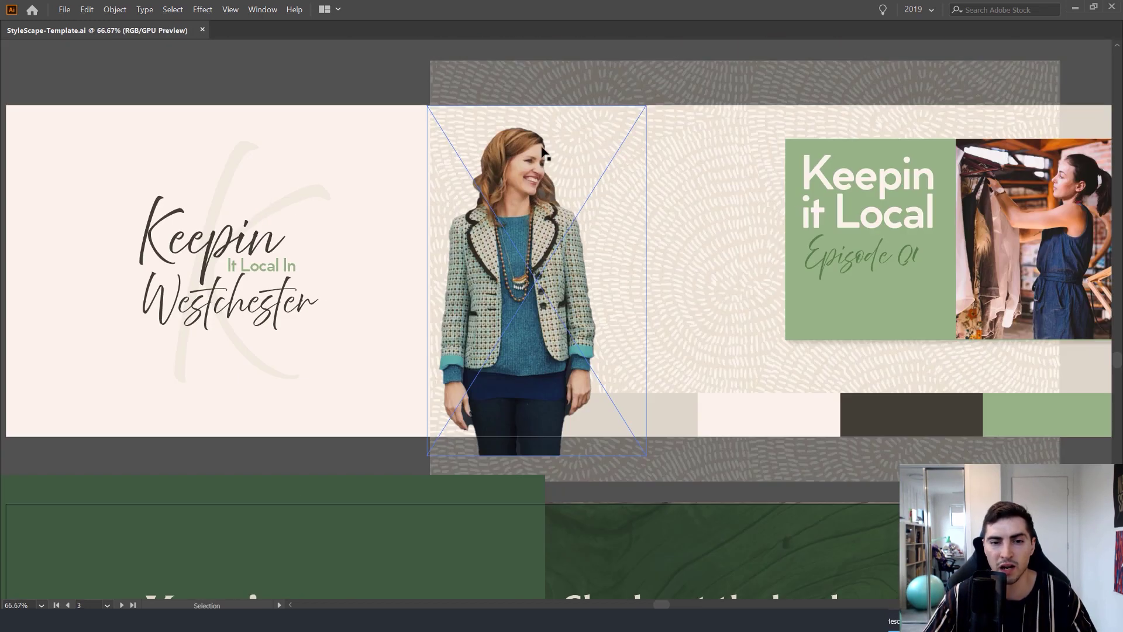
pyautogui.scroll(-1, 549, 203)
pyautogui.moveTo(1028, 451); pyautogui.dragTo(497, 75)
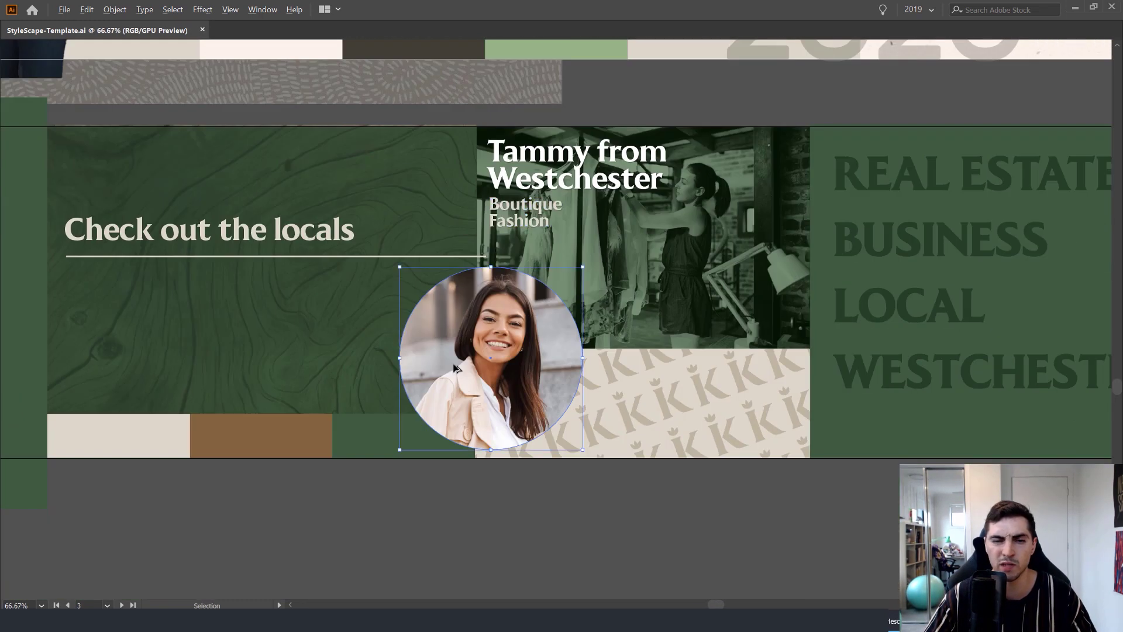
pyautogui.scroll(1, 497, 375)
pyautogui.scroll(-1, 496, 375)
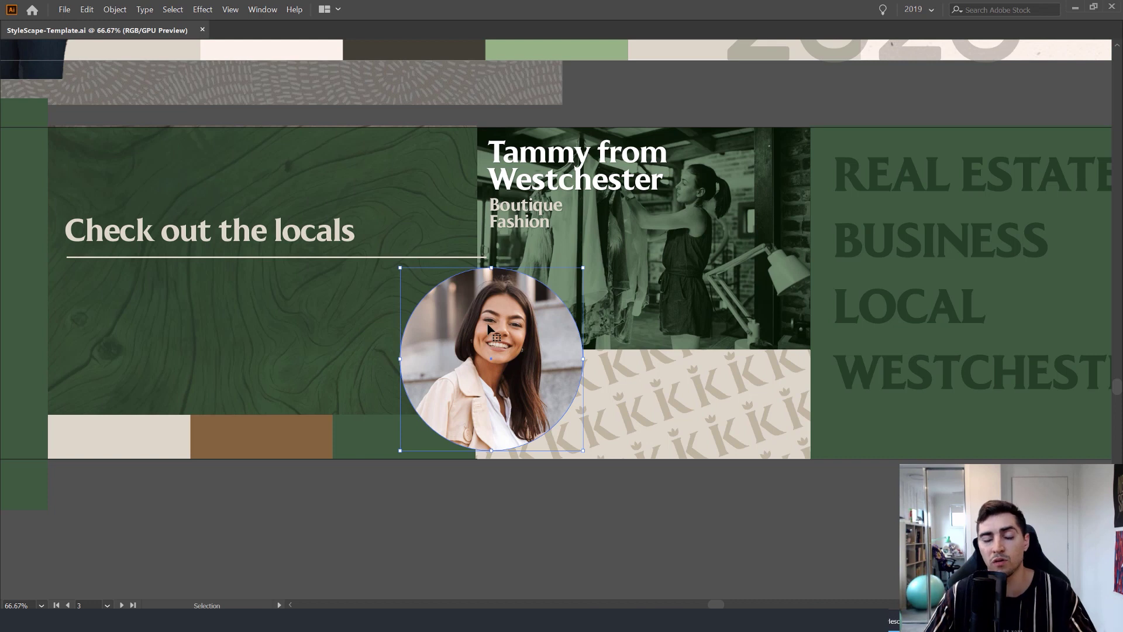
pyautogui.moveTo(804, 242); pyautogui.dragTo(753, 260)
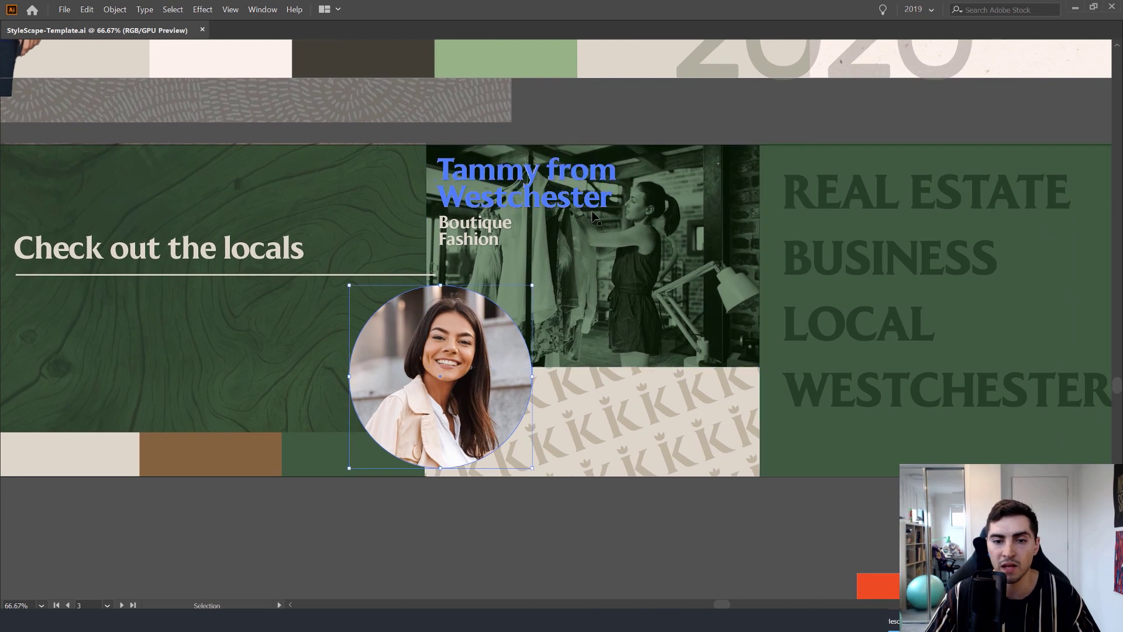
pyautogui.scroll(1, 548, 199)
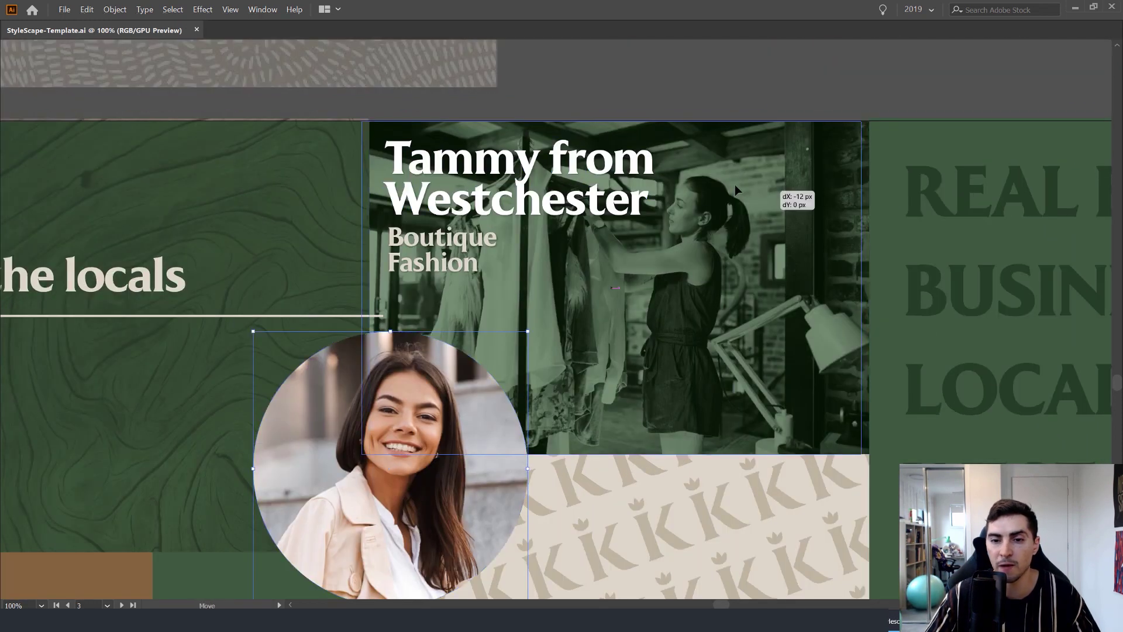
# Select the Tammy from Westchester group, then the photo behind its text
pyautogui.click(568, 178)
pyautogui.press('a')
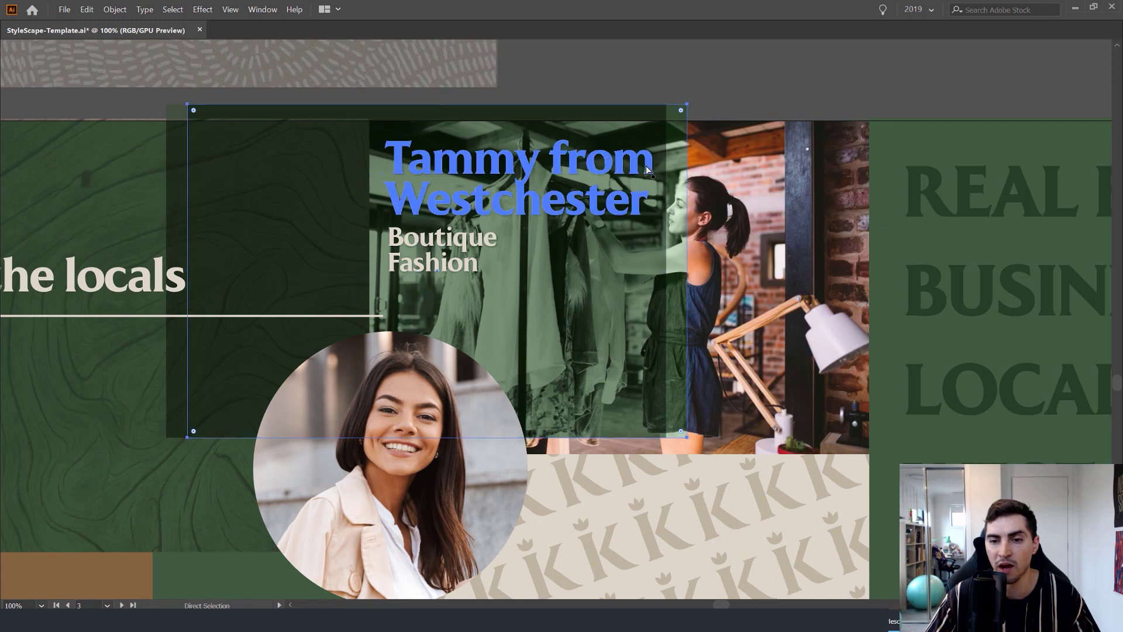
pyautogui.click(652, 168)
pyautogui.press('v')
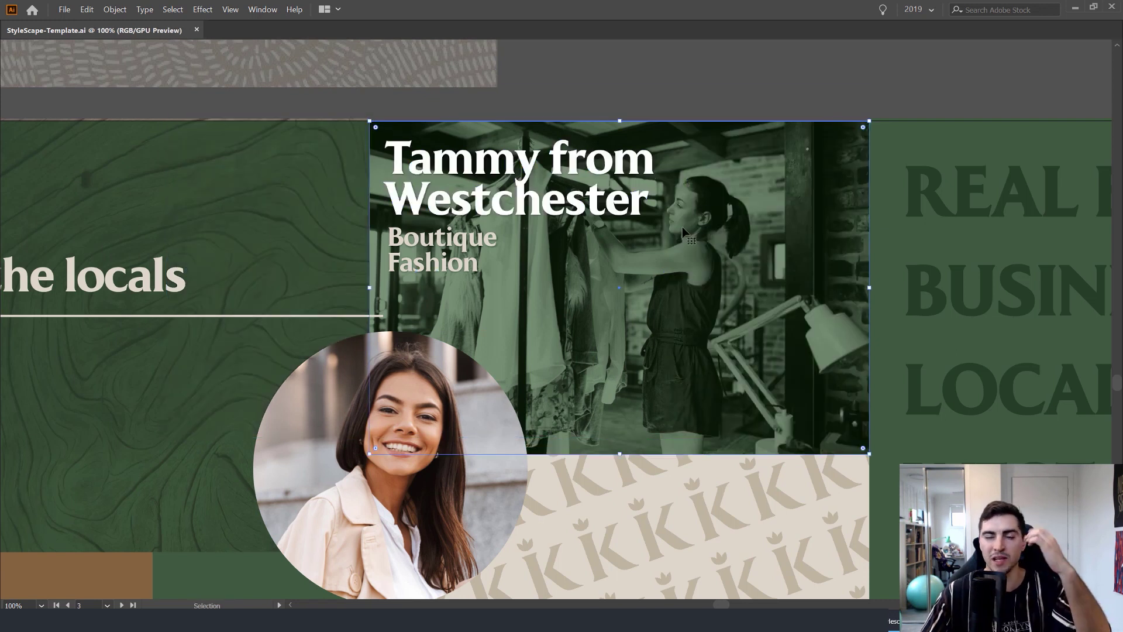
# Pan with the Hand tool to center the Tammy photo and K pattern
pyautogui.press('h')
pyautogui.moveTo(768, 72); pyautogui.dragTo(679, 65)
pyautogui.scroll(-1, 460, 229)
pyautogui.press('space')
pyautogui.moveTo(646, 377); pyautogui.dragTo(592, 314)
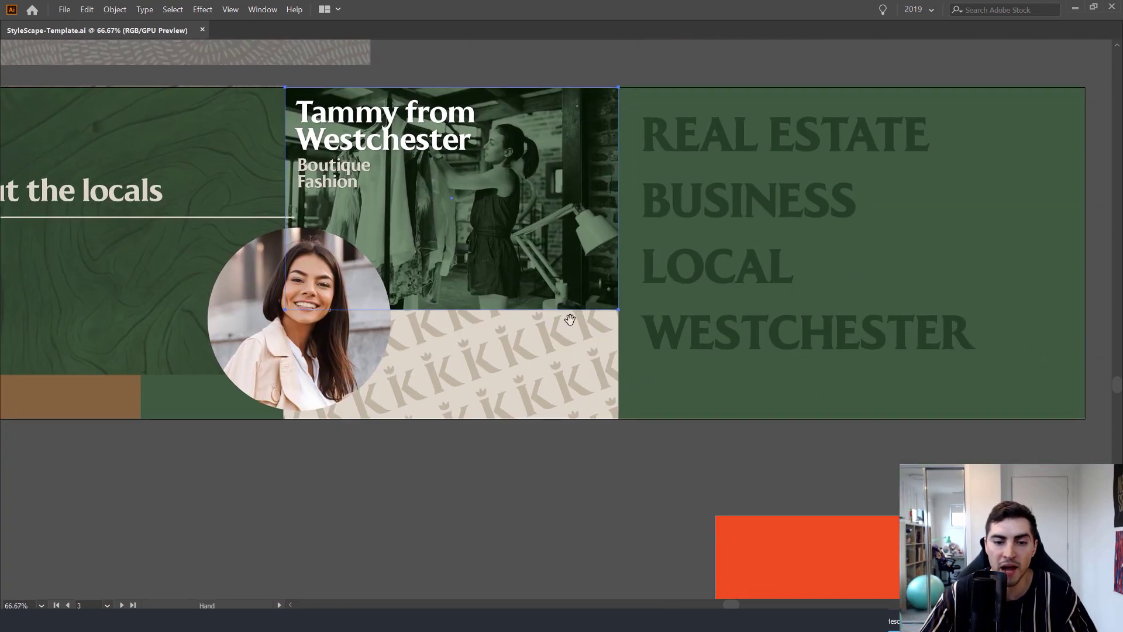
pyautogui.scroll(4, 470, 368)
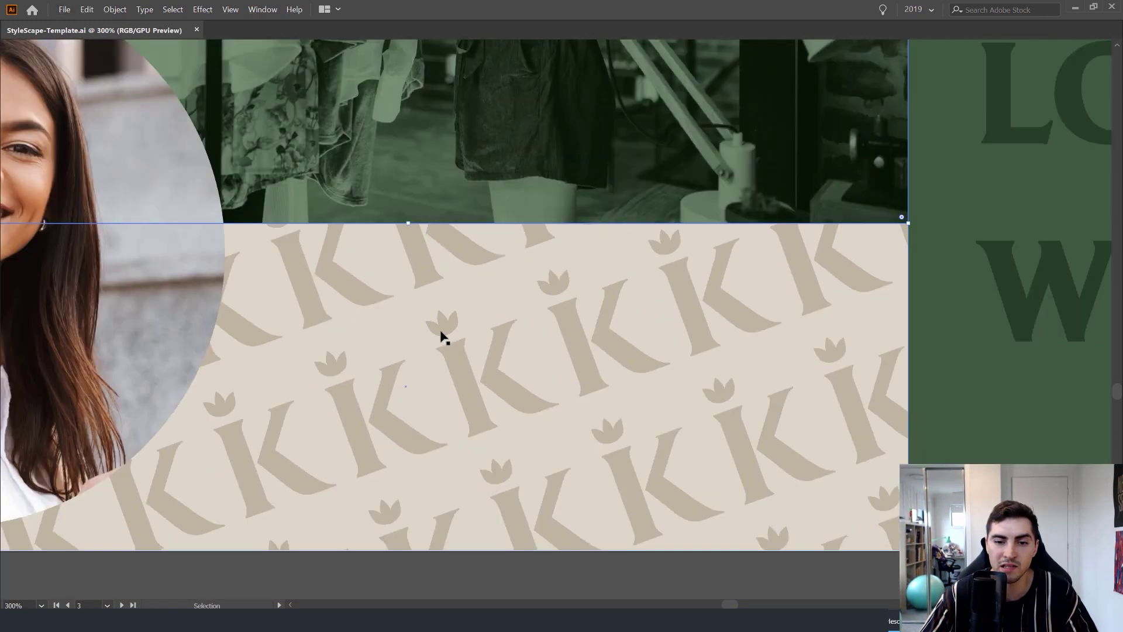
pyautogui.scroll(-4, 504, 318)
# Select the BUSINESS line in the REAL ESTATE text block, then deselect it
pyautogui.press('space')
pyautogui.moveTo(609, 164); pyautogui.dragTo(518, 210)
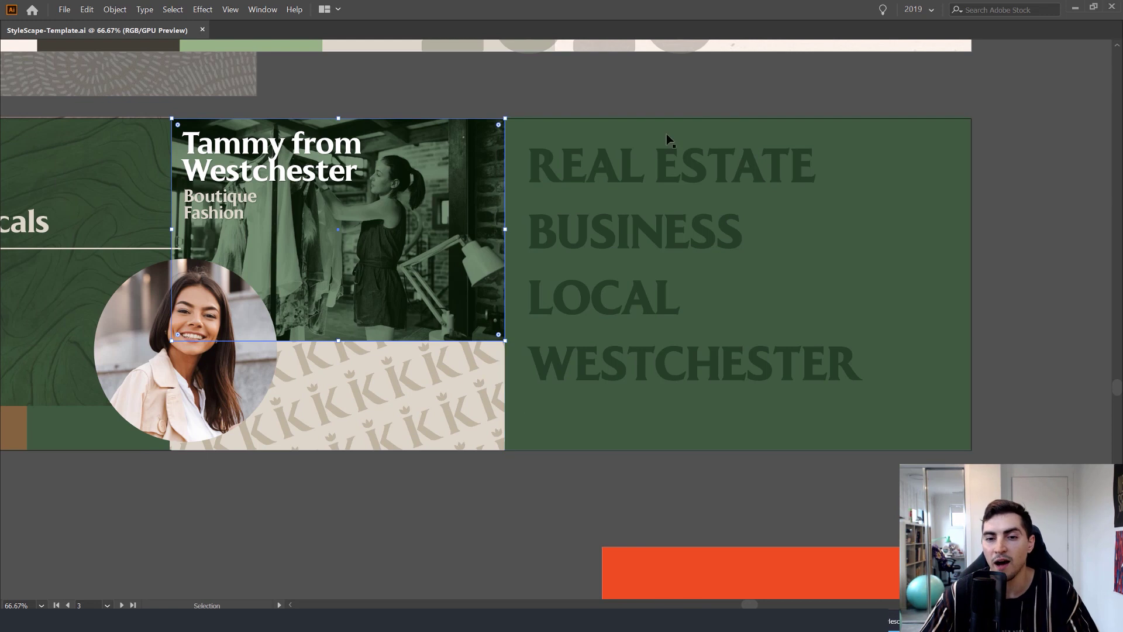
pyautogui.click(661, 231)
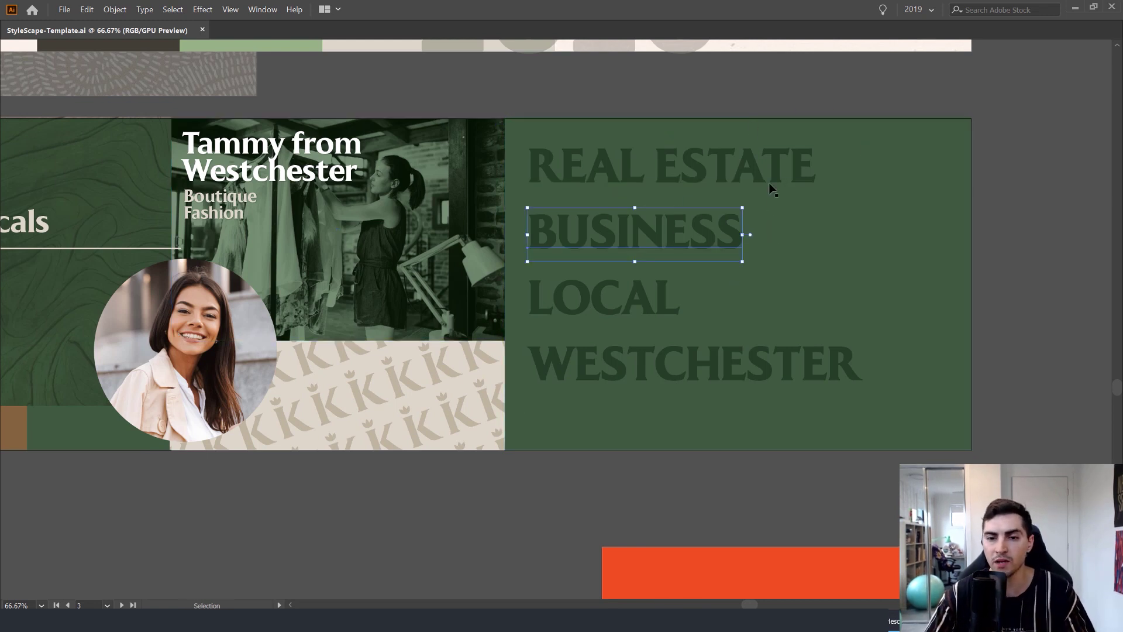
pyautogui.scroll(-1, 695, 229)
pyautogui.scroll(-3, 696, 229)
pyautogui.click(920, 191)
pyautogui.press('space')
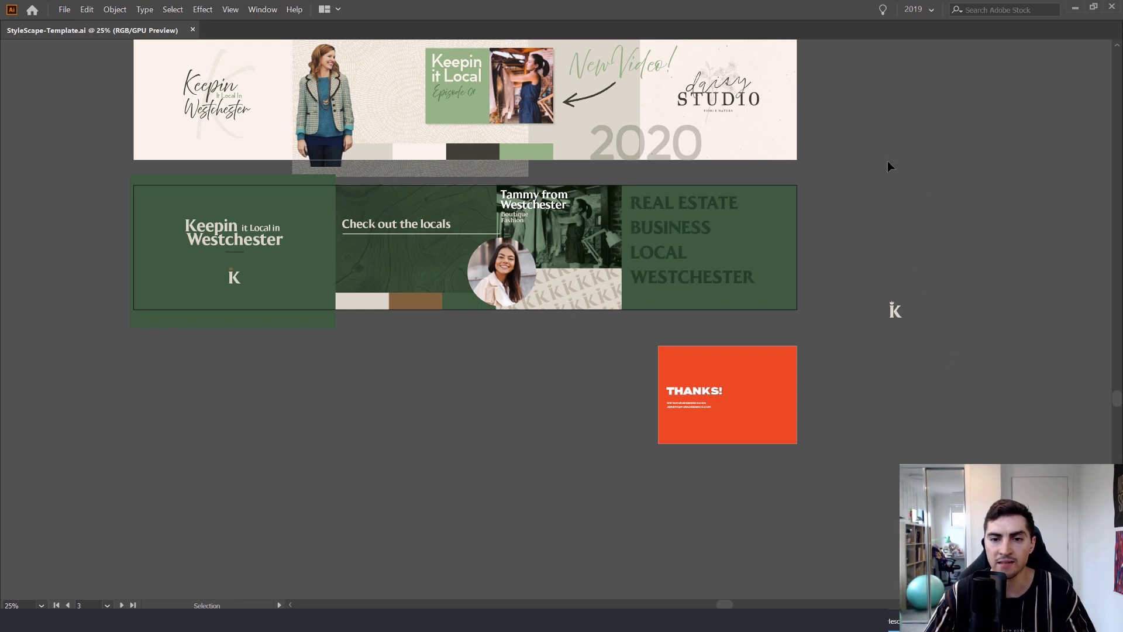
pyautogui.moveTo(887, 164); pyautogui.dragTo(1053, 460)
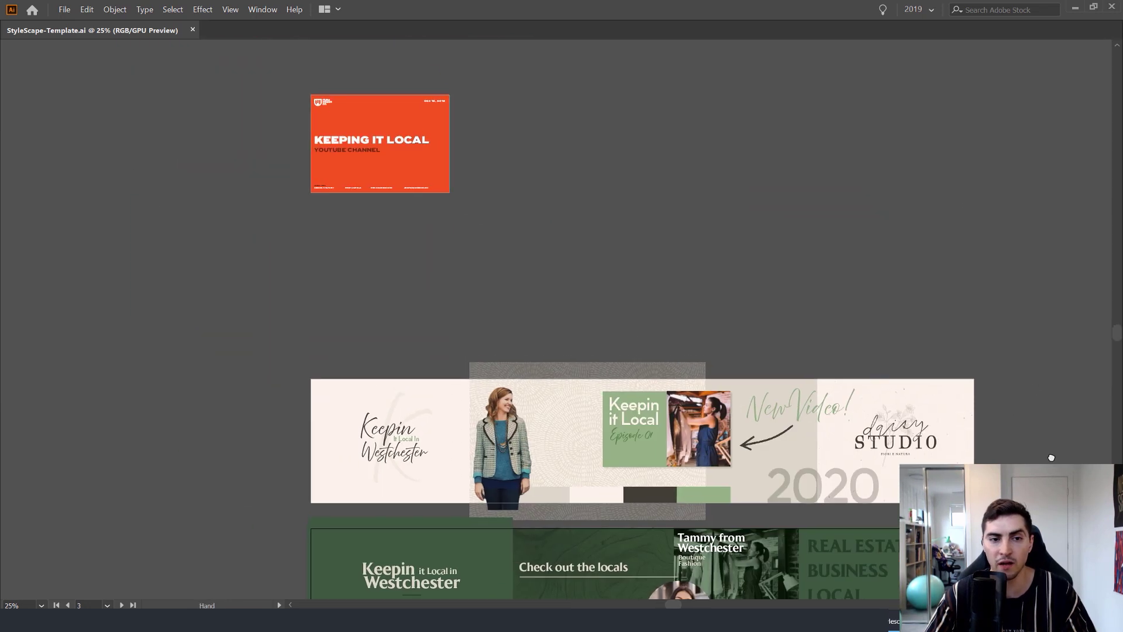
pyautogui.moveTo(697, 202); pyautogui.dragTo(994, 334)
pyautogui.scroll(2, 665, 242)
pyautogui.moveTo(806, 332); pyautogui.dragTo(716, 289)
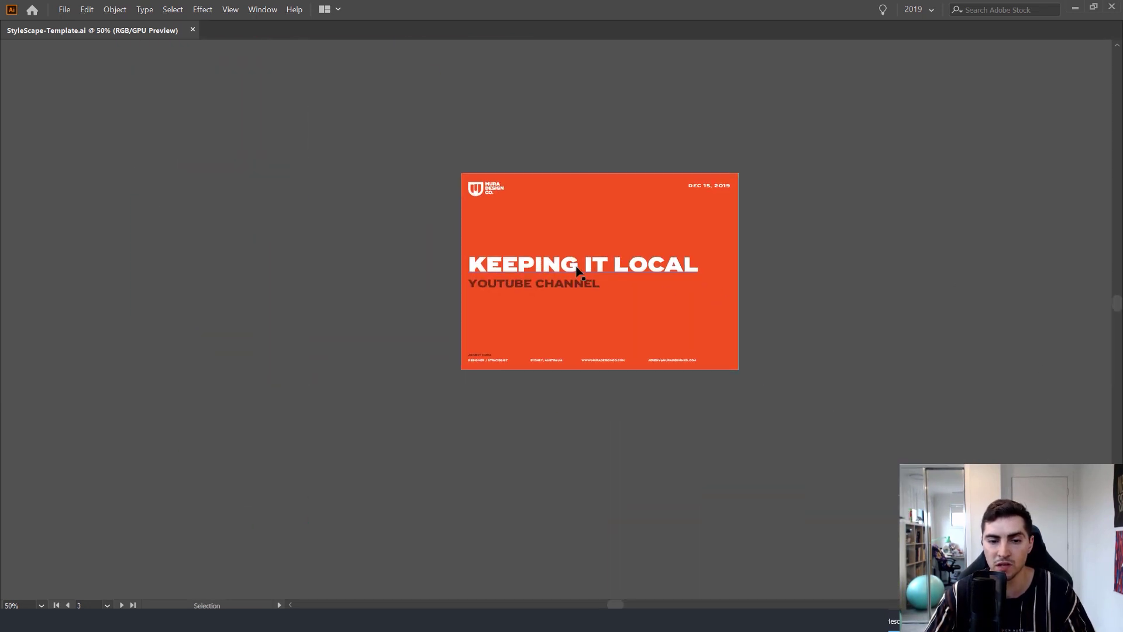
pyautogui.scroll(-1, 922, 427)
pyautogui.moveTo(922, 427); pyautogui.dragTo(385, 14)
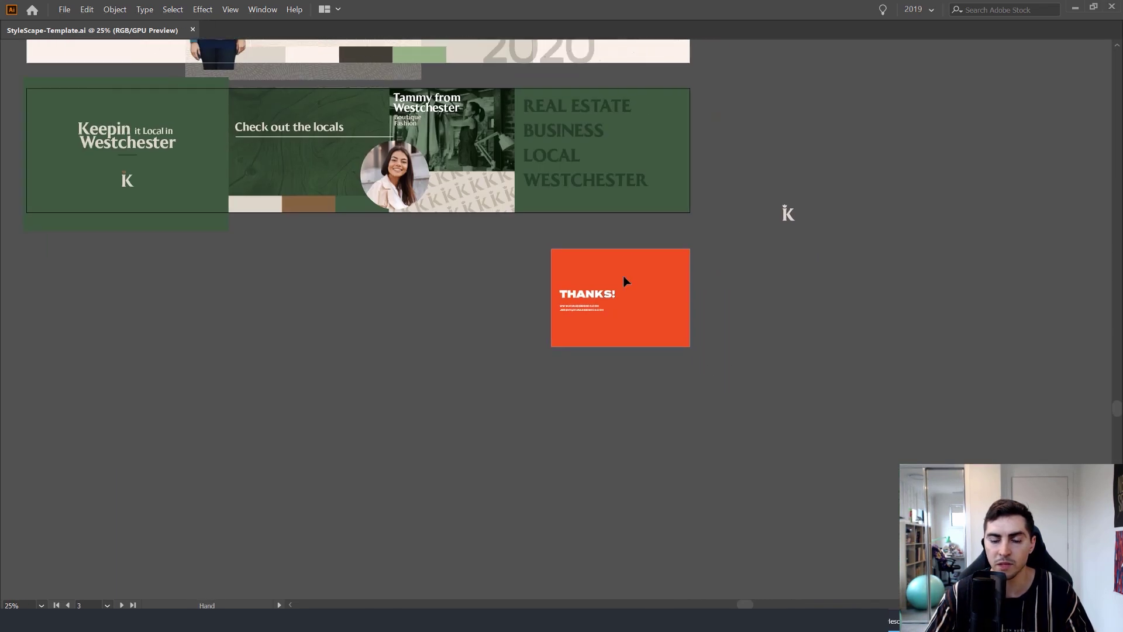
pyautogui.scroll(3, 626, 293)
pyautogui.scroll(-1, 626, 296)
pyautogui.scroll(-2, 542, 375)
pyautogui.press('space')
pyautogui.scroll(-1, 489, 254)
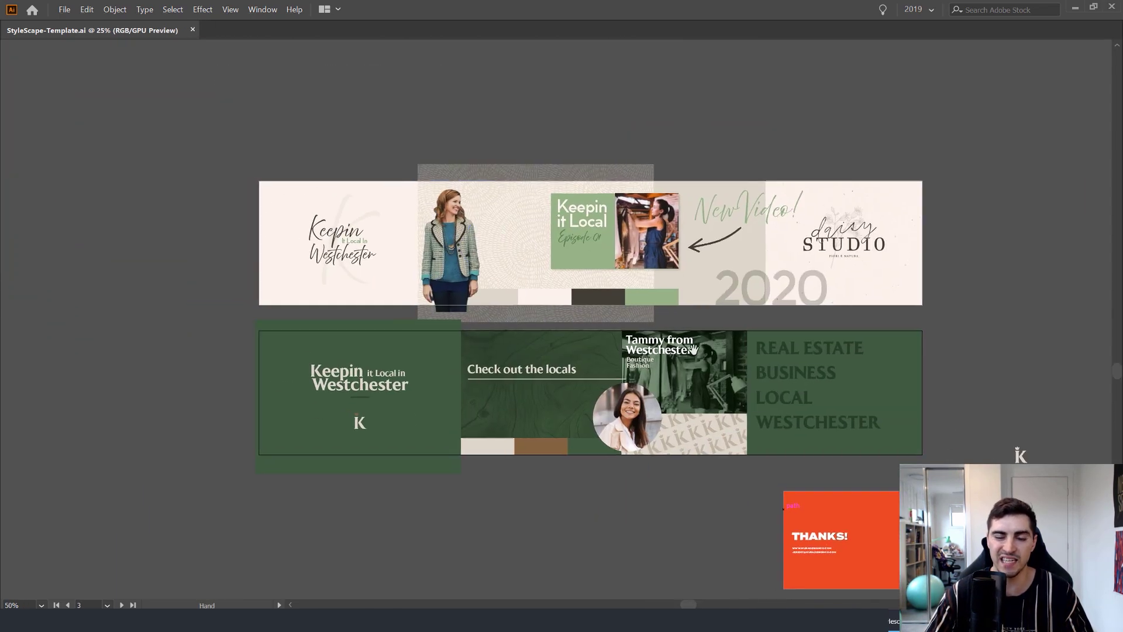
pyautogui.scroll(1, 667, 243)
pyautogui.press('Tab')
pyautogui.press('Tab')
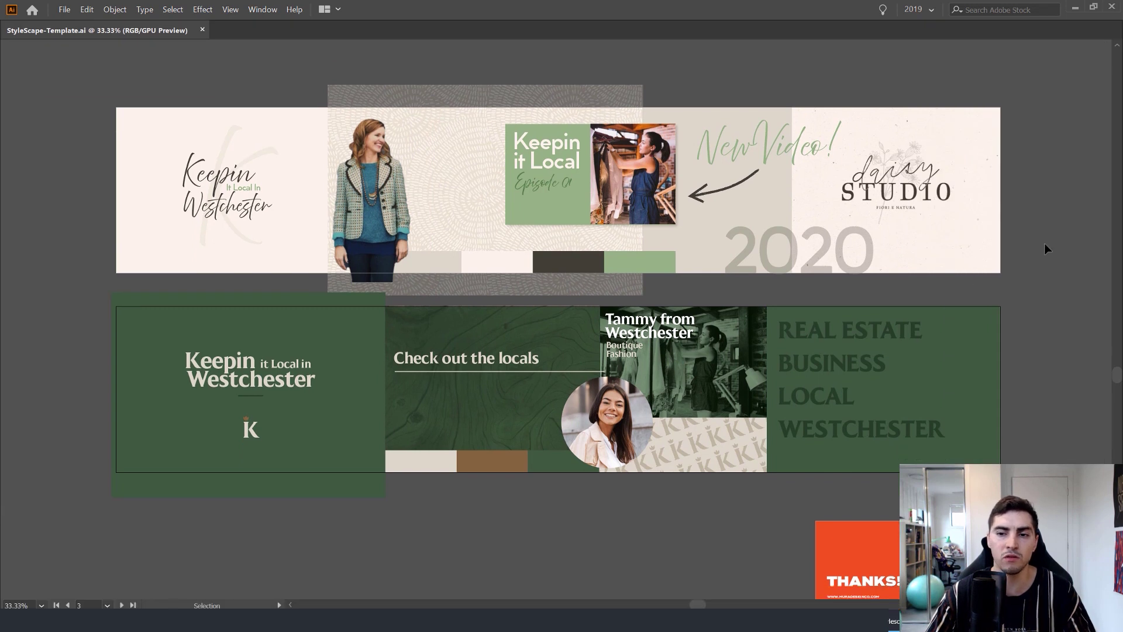